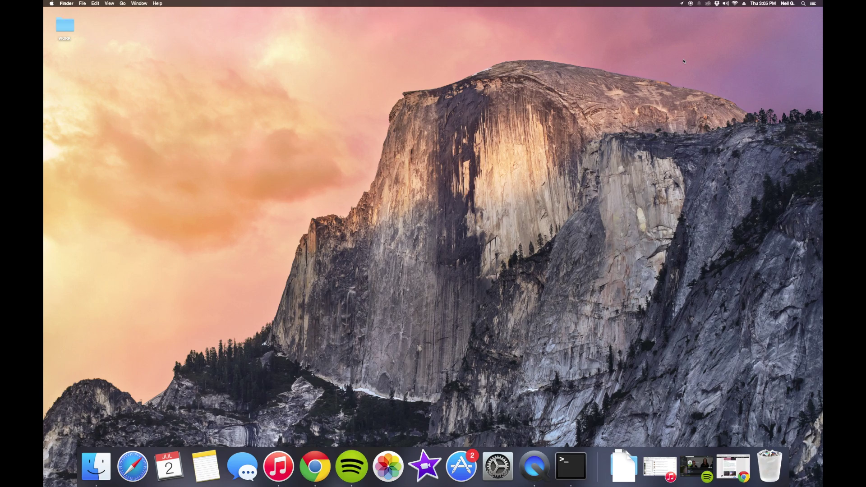
# - Scroll up in Notification Center's Today view to reveal the hidden Do Not Disturb toggle
pyautogui.click(813, 4)
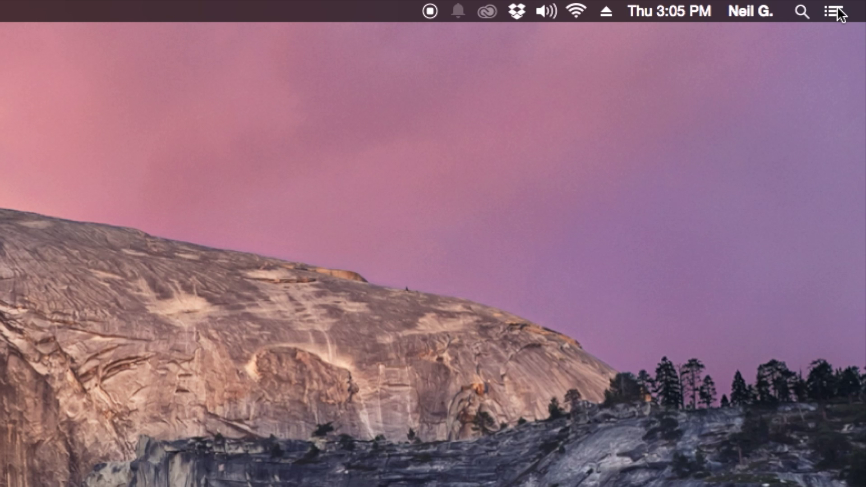
pyautogui.click(813, 3)
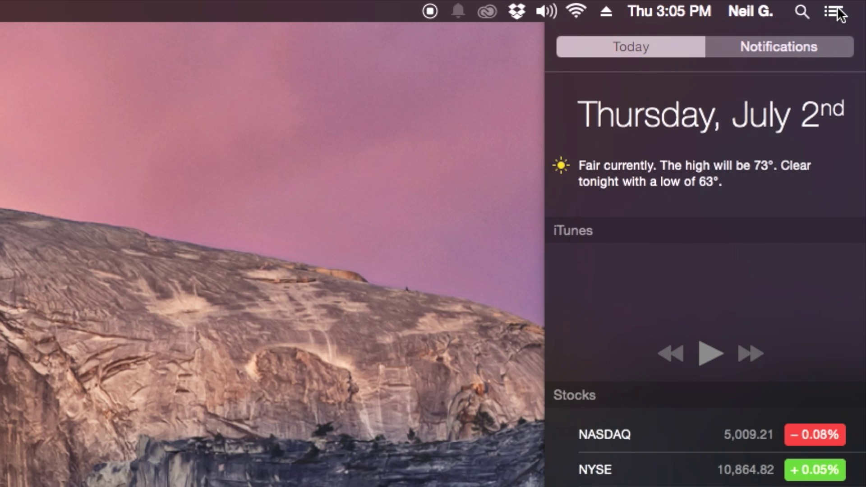
pyautogui.scroll(3, 776, 178)
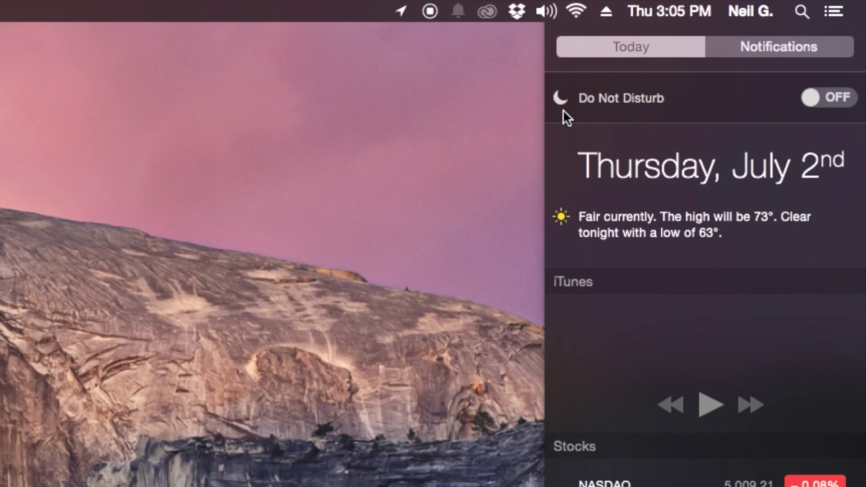
pyautogui.click(189, 307)
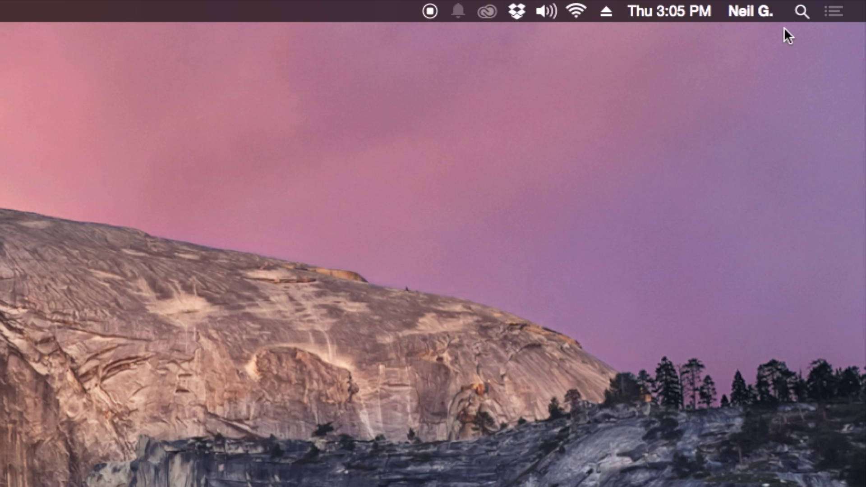
pyautogui.click(834, 13)
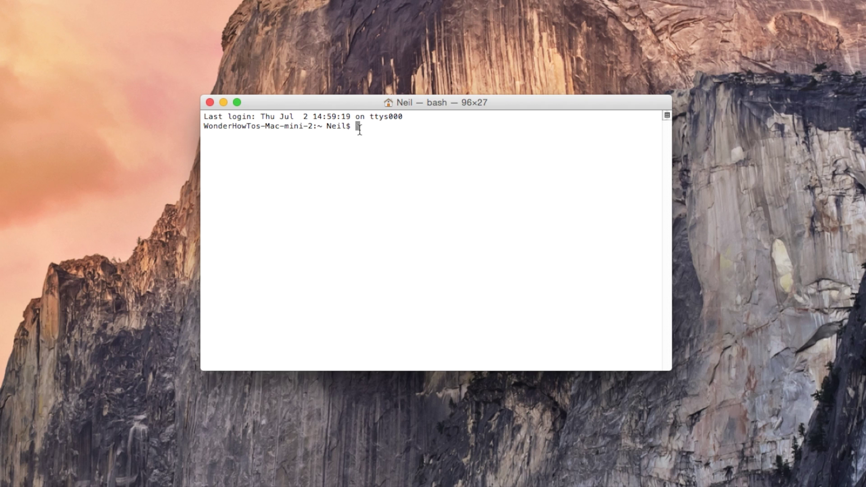
# - Install terminal-notifier 1.6.3 with 'sudo gem install terminal-notifier', supplying the administrator password
pyautogui.write('sudo gem install terminal-notifier')
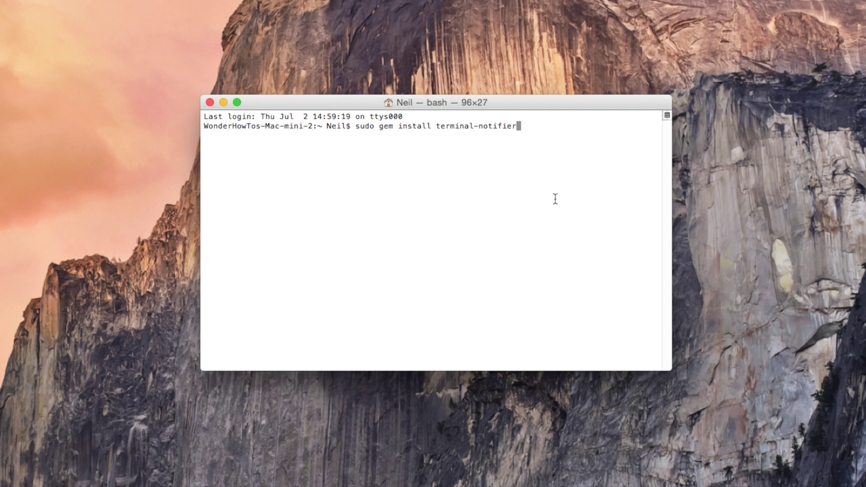
pyautogui.press('Return')
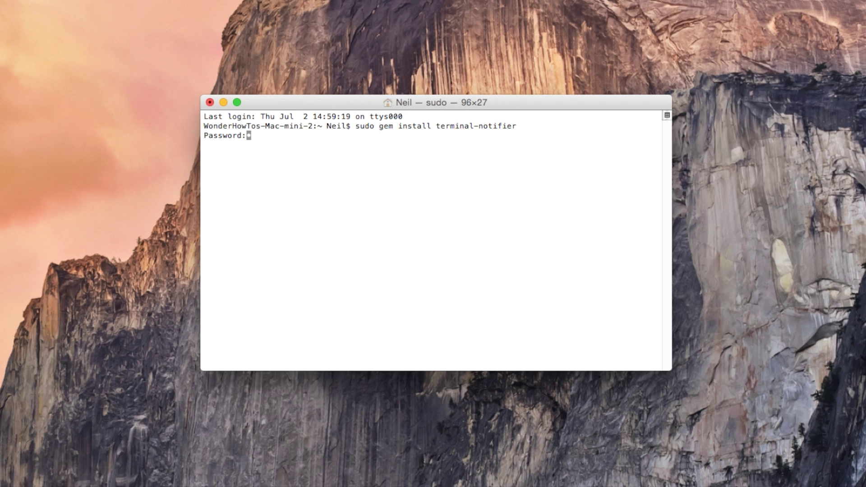
pyautogui.press('Return')
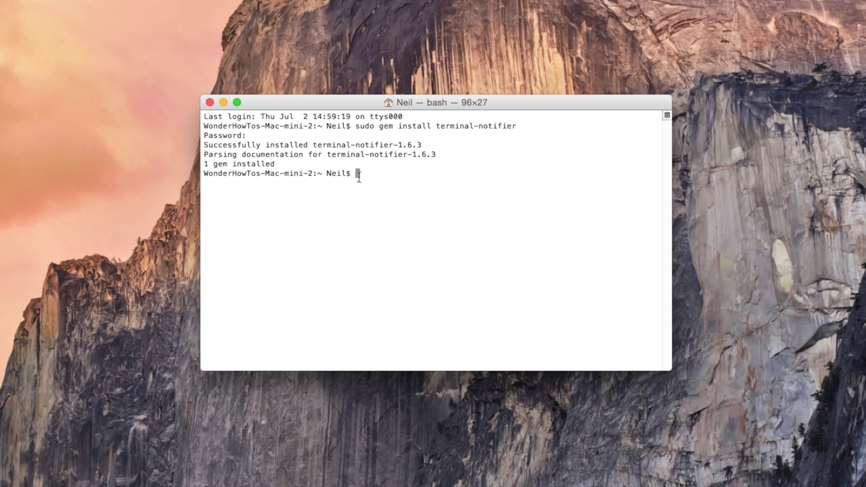
pyautogui.write('terminal-notifier -message "Your Message Goes Here"')
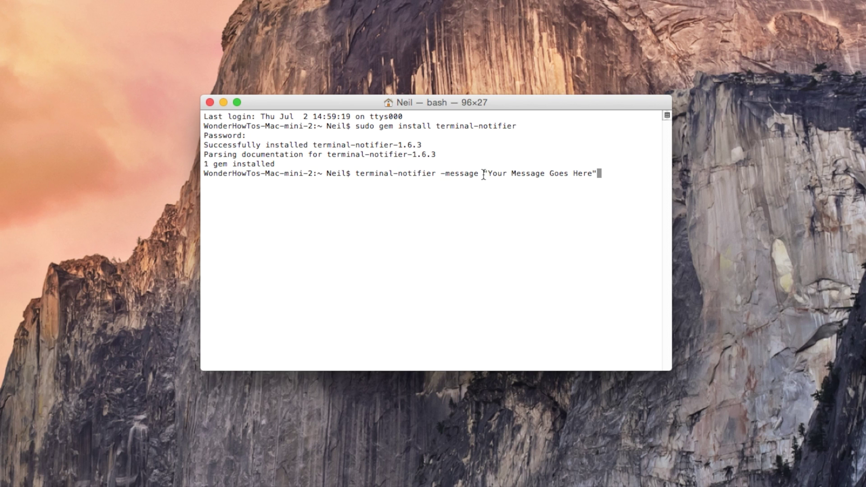
# - Send a terminal-notifier message reading AWESOME and find it in the Notifications list
pyautogui.moveTo(484, 174); pyautogui.dragTo(614, 173)
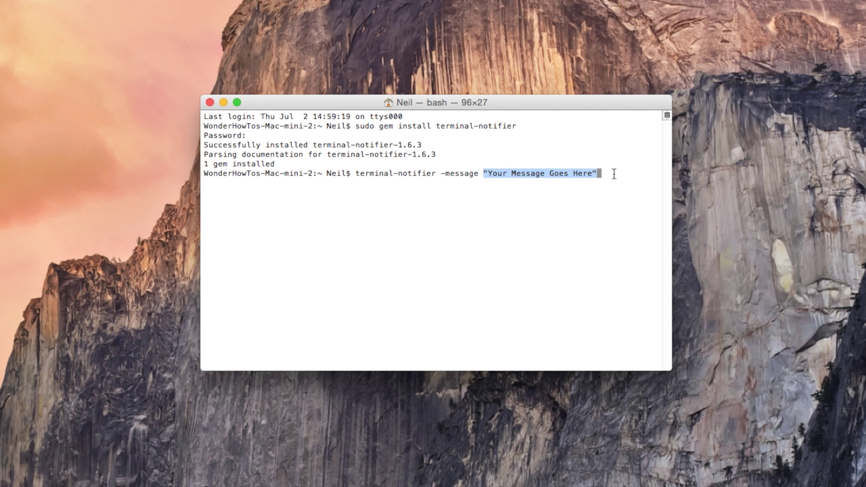
pyautogui.click(487, 174)
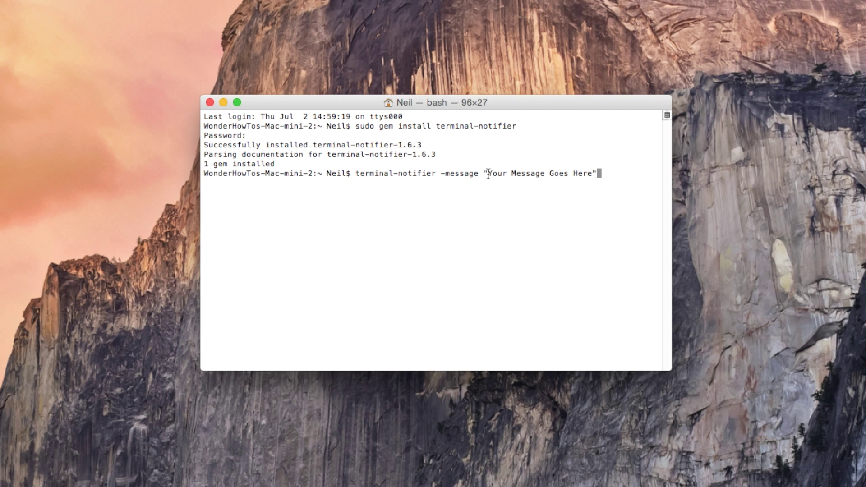
pyautogui.press('BackSpace')
pyautogui.press('BackSpace')
pyautogui.press('BackSpace')
pyautogui.press('BackSpace')
pyautogui.press('BackSpace')
pyautogui.press('BackSpace')
pyautogui.press('BackSpace')
pyautogui.press('BackSpace')
pyautogui.press('BackSpace')
pyautogui.press('BackSpace')
pyautogui.press('BackSpace')
pyautogui.press('BackSpace')
pyautogui.press('BackSpace')
pyautogui.press('BackSpace')
pyautogui.press('BackSpace')
pyautogui.press('BackSpace')
pyautogui.press('BackSpace')
pyautogui.press('BackSpace')
pyautogui.press('BackSpace')
pyautogui.press('BackSpace')
pyautogui.press('BackSpace')
pyautogui.press('BackSpace')
pyautogui.press('BackSpace')
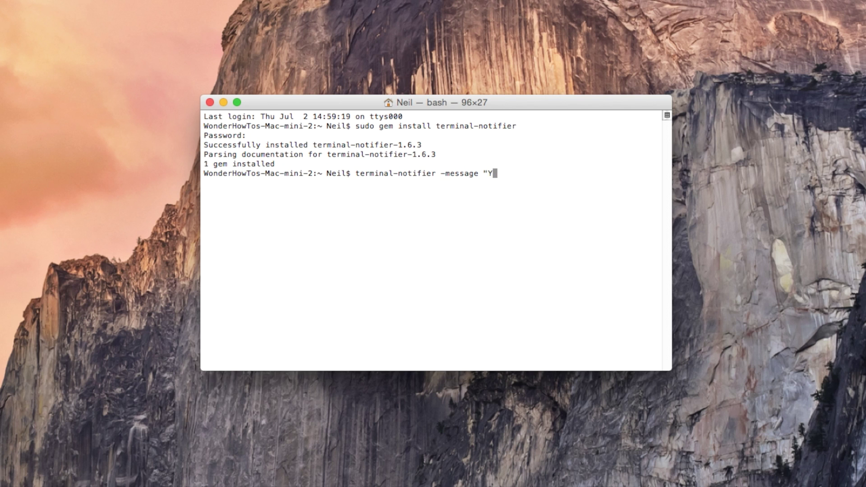
pyautogui.write('AWESOME"')
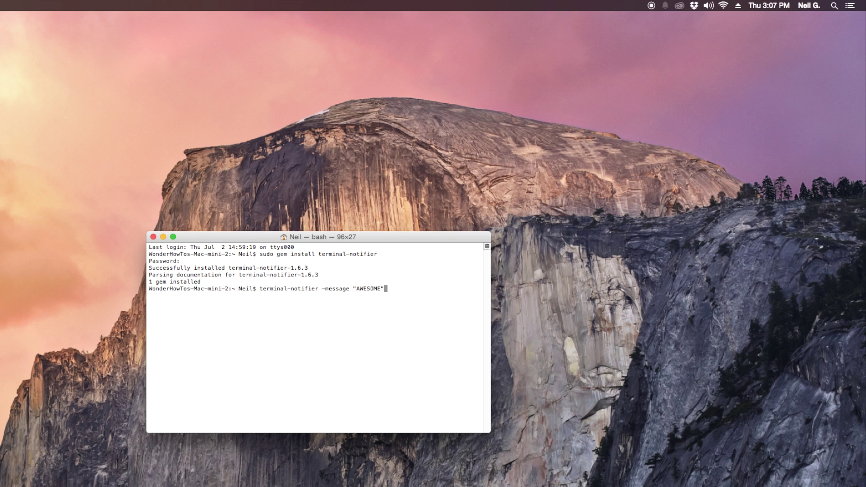
pyautogui.press('Return')
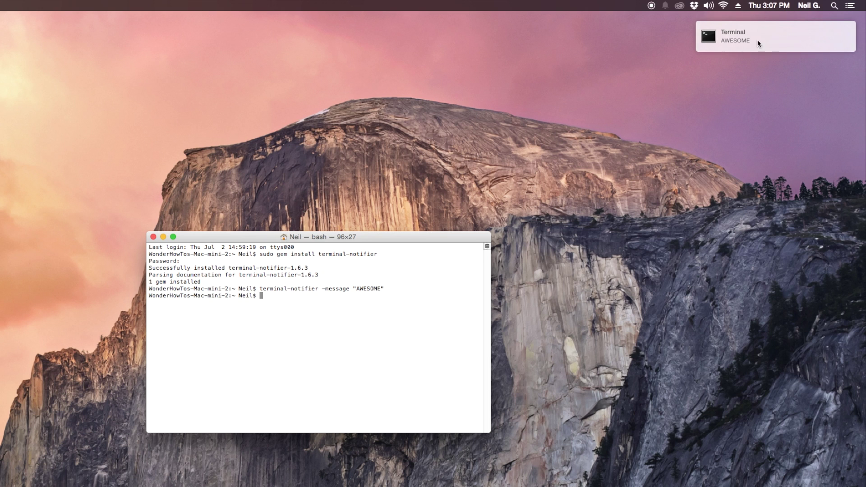
pyautogui.click(850, 6)
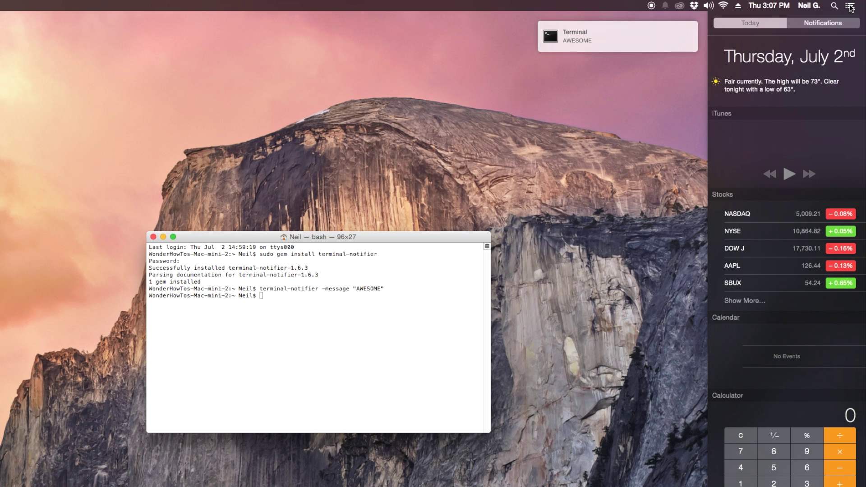
pyautogui.click(829, 24)
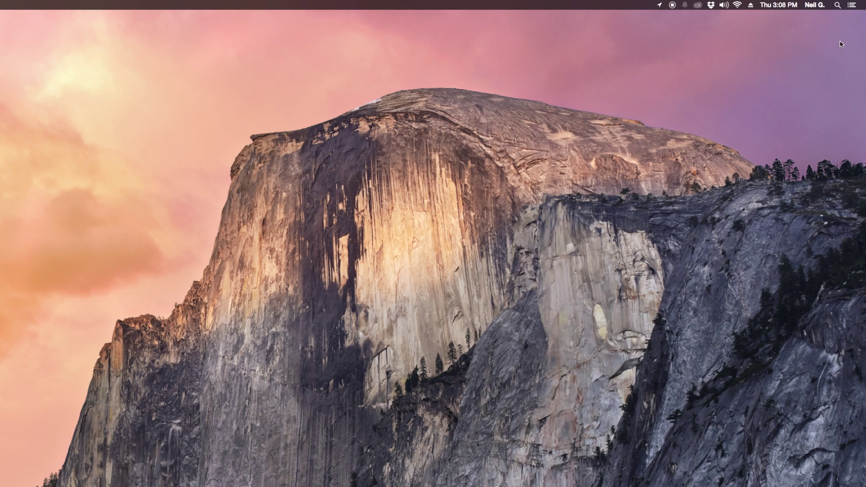
# - Add the Continuity Keypad widget to Today and open its app, dismissing the update and beta notices
pyautogui.click(852, 6)
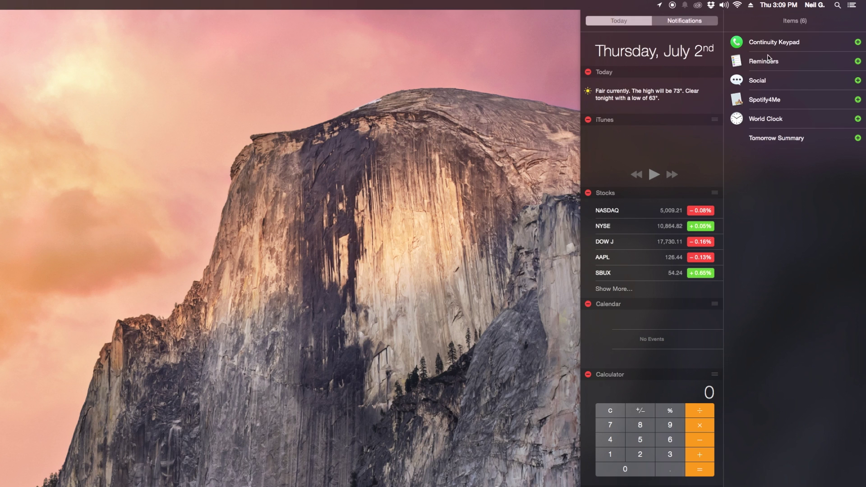
pyautogui.click(857, 43)
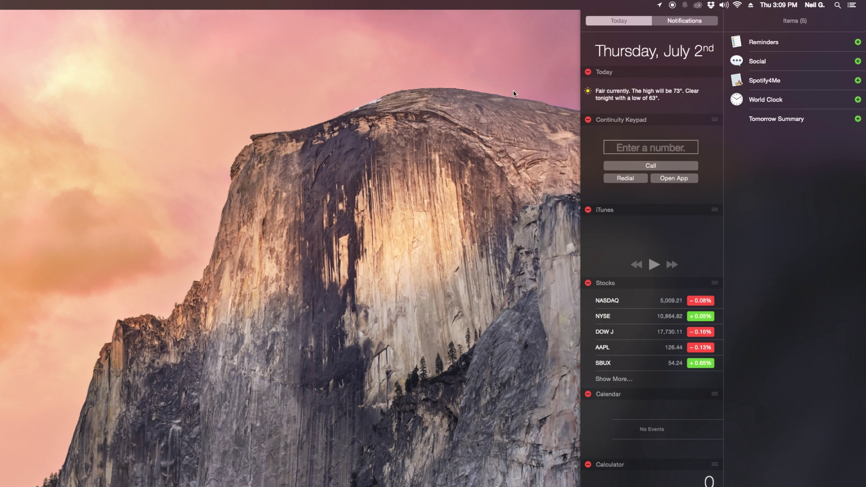
pyautogui.click(650, 153)
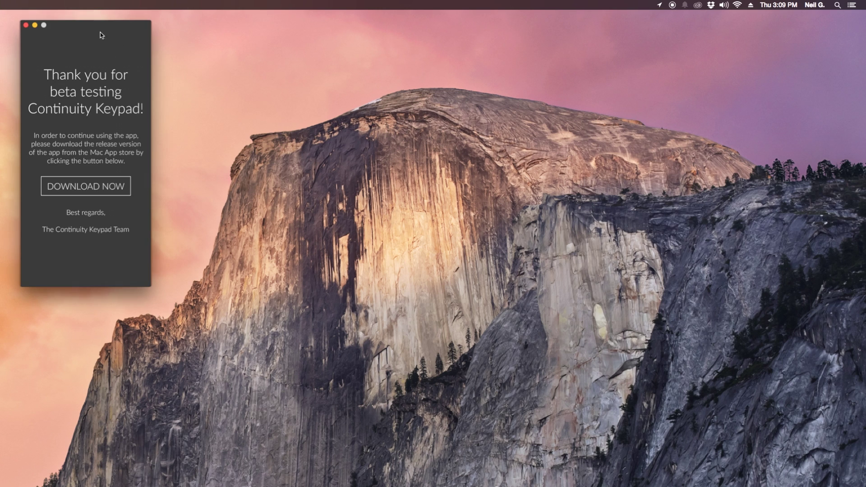
pyautogui.click(110, 65)
pyautogui.moveTo(89, 29); pyautogui.dragTo(239, 51)
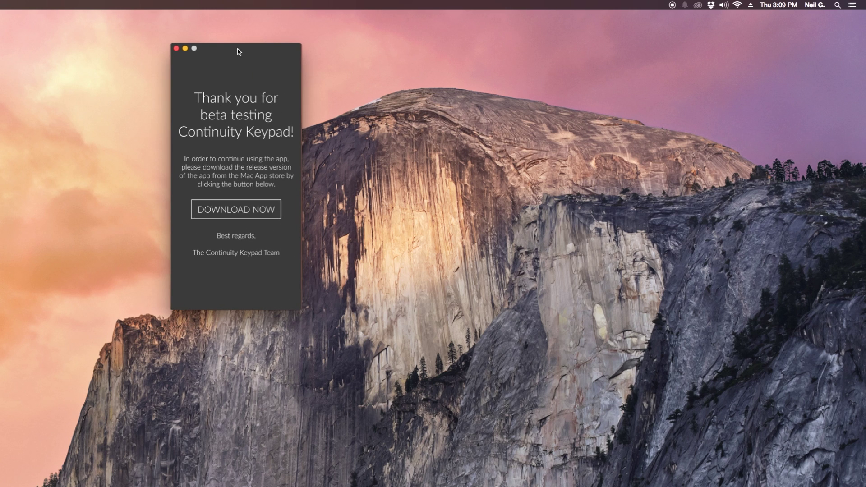
pyautogui.click(176, 48)
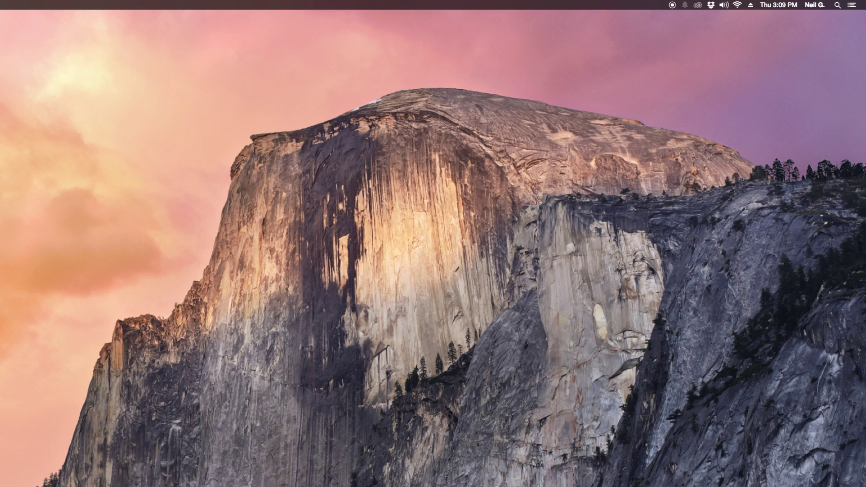
# - Try the Continuity Keypad widget's number field in the Today view
pyautogui.click(852, 5)
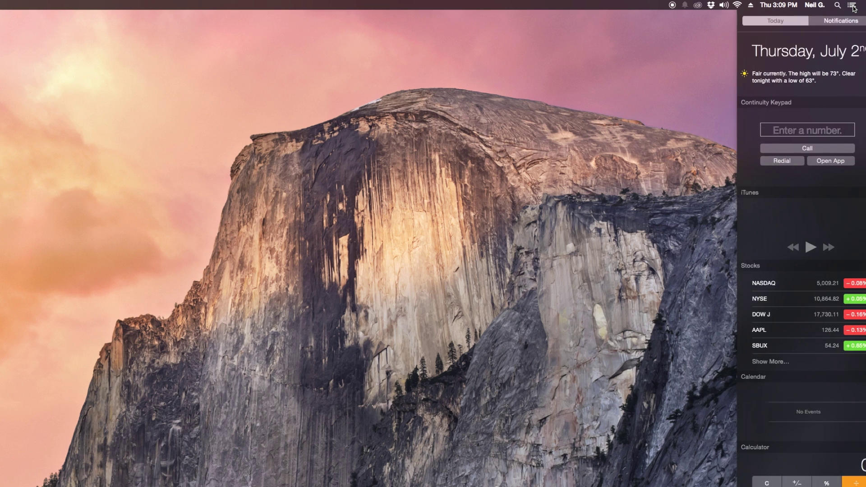
pyautogui.click(852, 6)
pyautogui.click(853, 6)
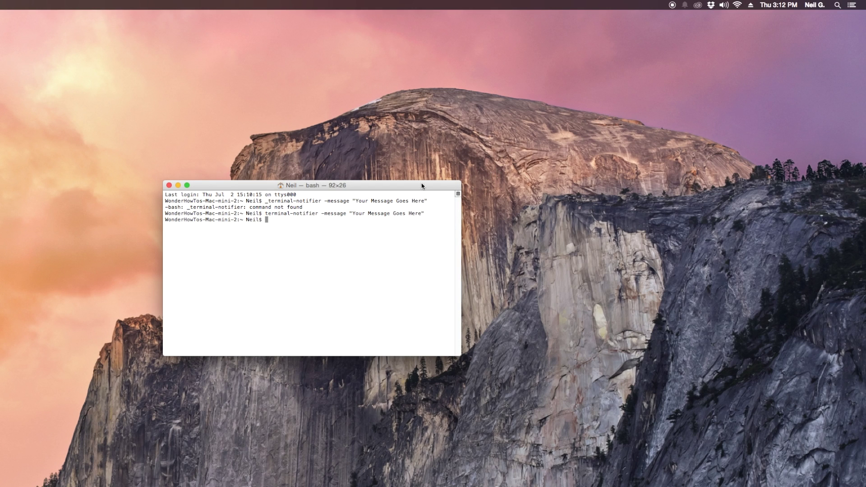
# - Set notification banners to stay 30 seconds with 'defaults write com.apple.notificationcenterui bannerTime 30'
pyautogui.moveTo(422, 185); pyautogui.dragTo(429, 180)
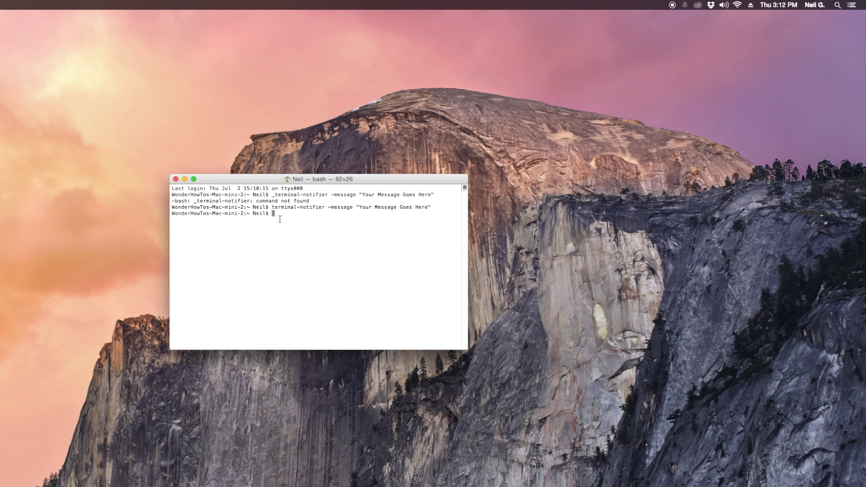
pyautogui.write('defaults write com.apple.notificationcenterui bannerTime 30')
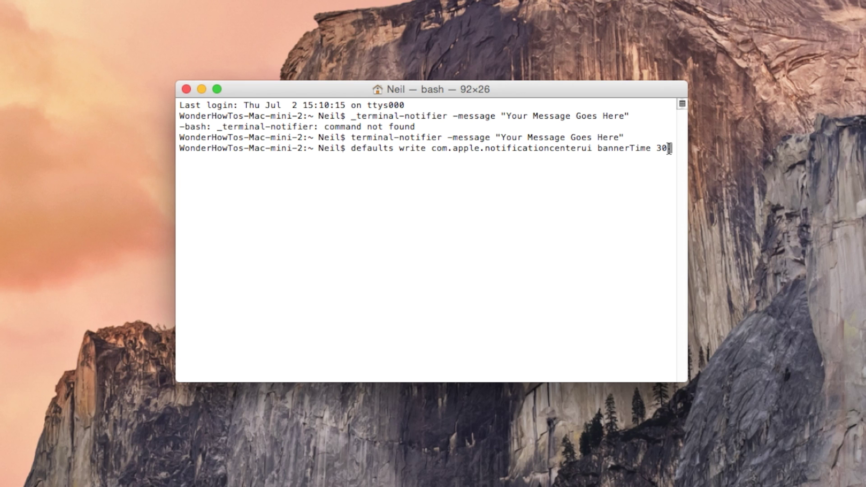
pyautogui.press('Return')
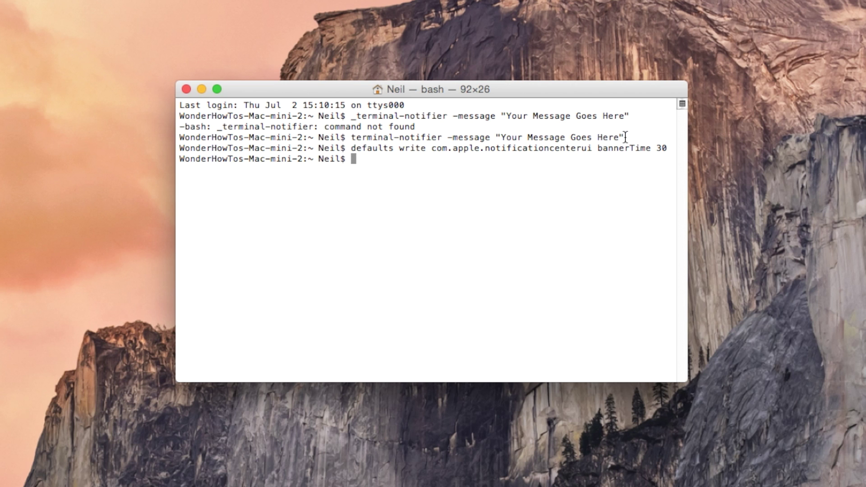
# - Rerun the terminal-notifier test to show a 'Your Message Goes Here' banner
pyautogui.moveTo(626, 138); pyautogui.dragTo(352, 138)
pyautogui.press('super+c')
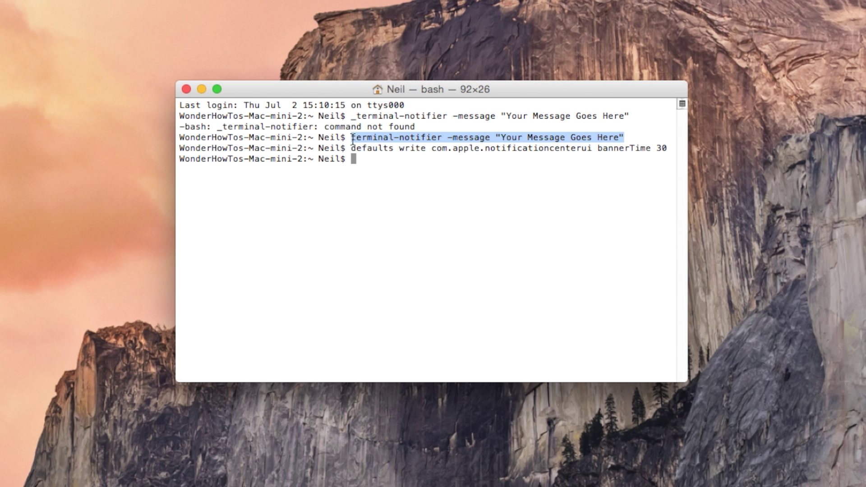
pyautogui.click(365, 162)
pyautogui.press('super+v')
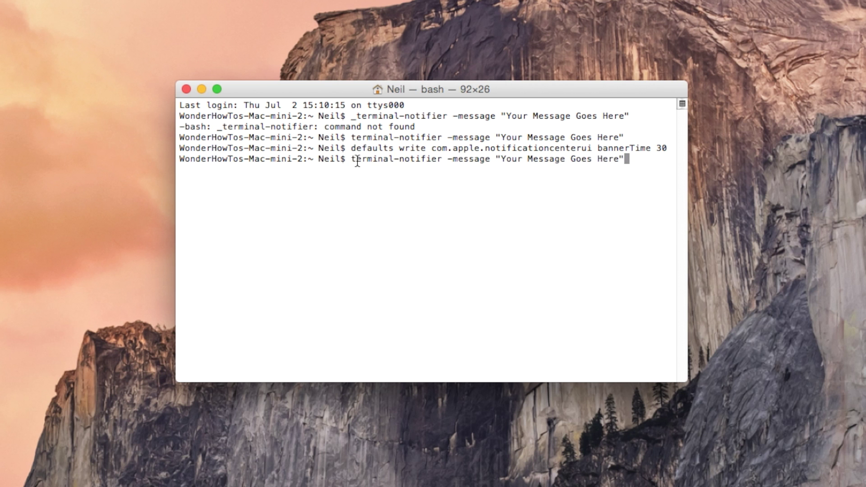
pyautogui.press('Return')
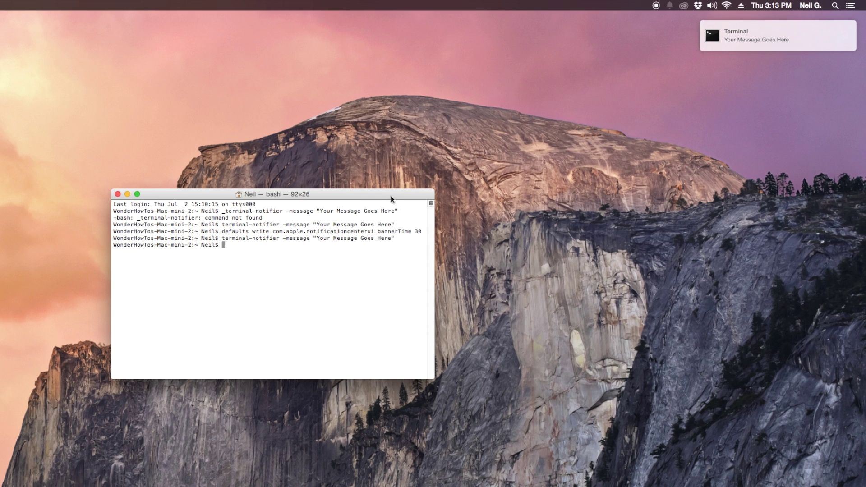
pyautogui.moveTo(391, 198); pyautogui.dragTo(393, 196)
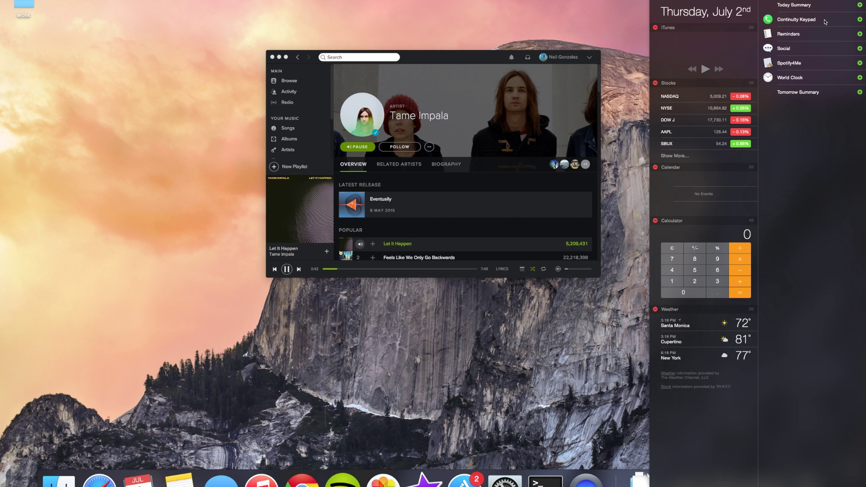
# - Add Spotify4Me to Today, then skip tracks, pause and resume, and raise volume from it
pyautogui.click(861, 64)
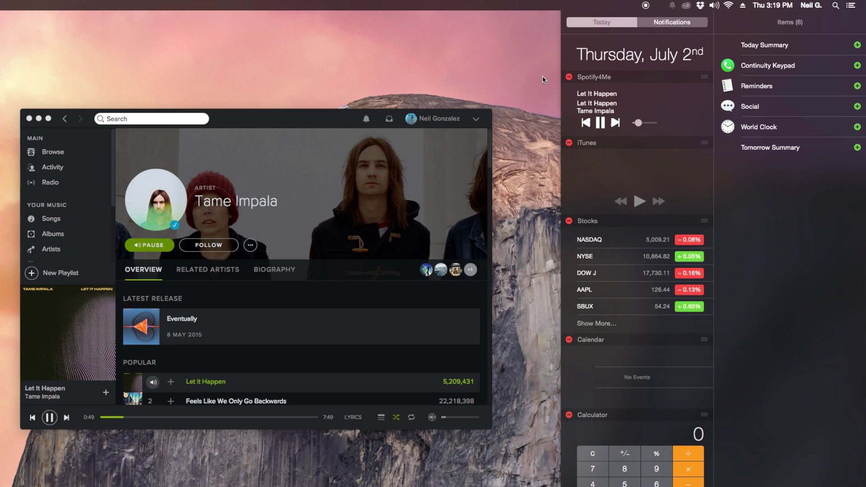
pyautogui.press('Escape')
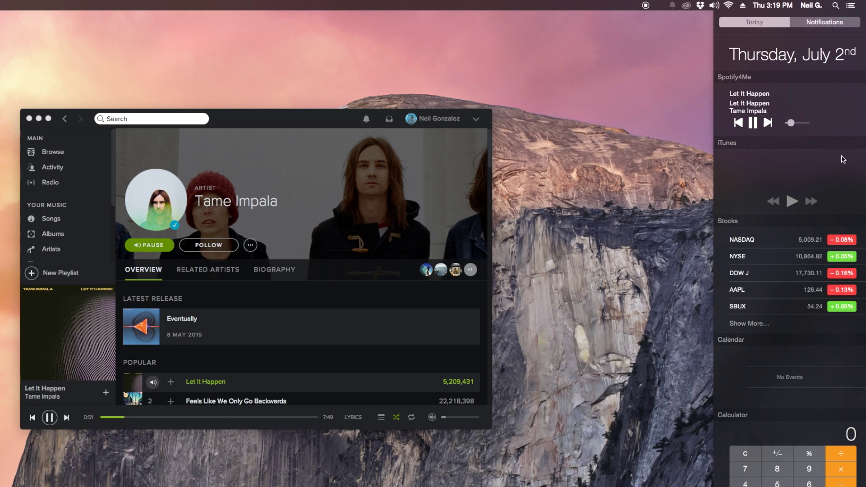
pyautogui.click(768, 122)
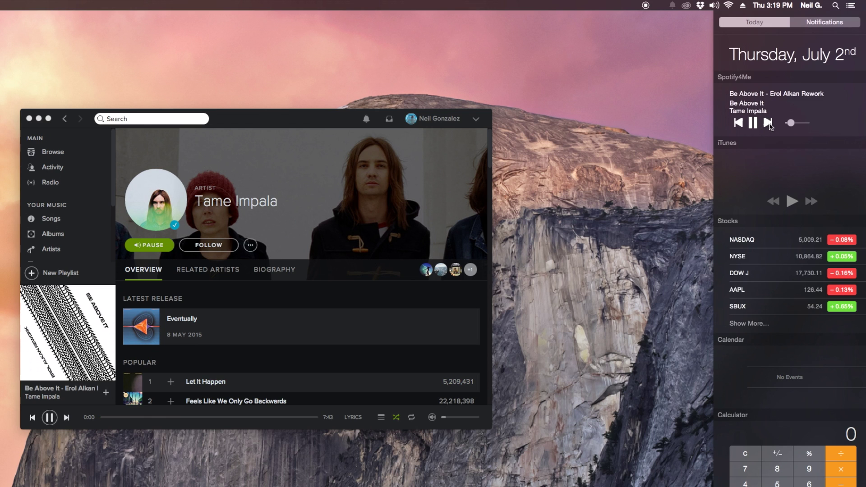
pyautogui.click(770, 125)
pyautogui.click(752, 123)
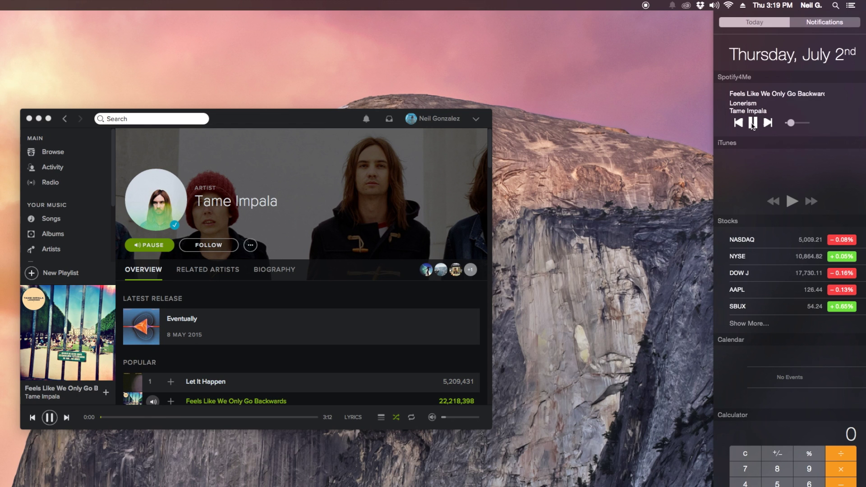
pyautogui.click(752, 124)
pyautogui.moveTo(790, 123)
pyautogui.mouseDown()
pyautogui.moveTo(799, 128)
pyautogui.moveTo(789, 125)
pyautogui.mouseUp()
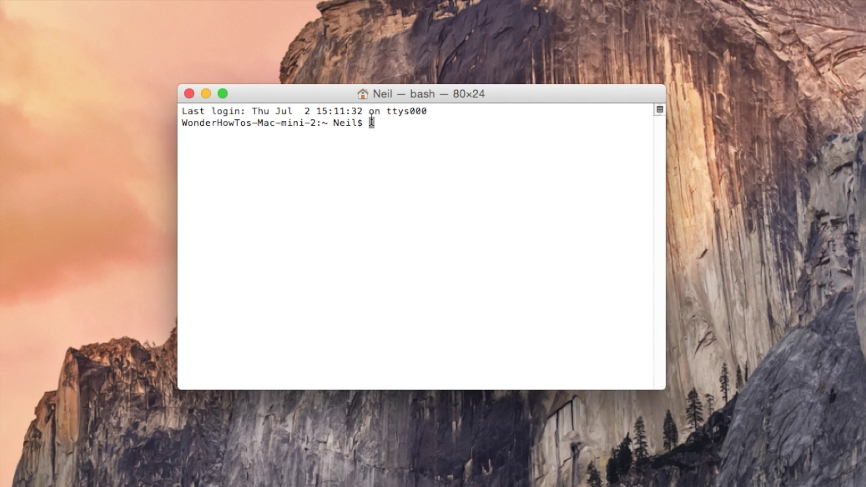
# - Unload com.apple.notificationcenterui.plist with launchctl unload -w and confirm Notification Center no longer opens
pyautogui.write('launchctl unload -w /System/Library/LaunchAgents/com.apple.notificationcenterui.plist')
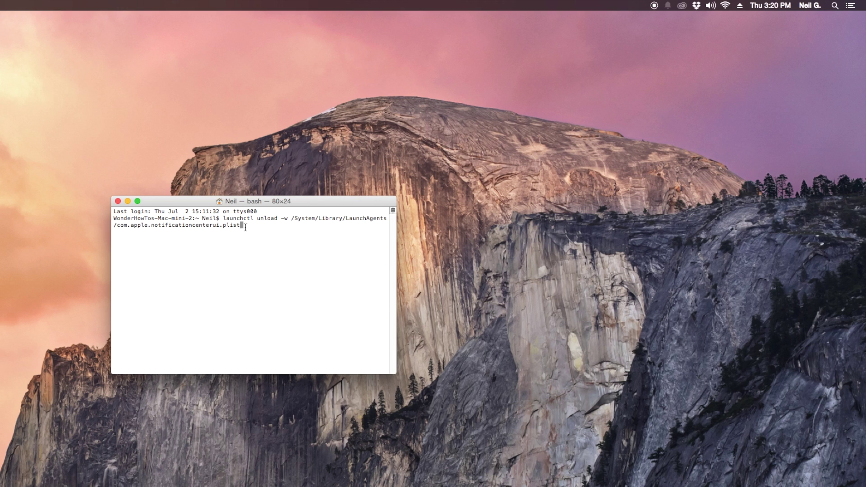
pyautogui.press('Return')
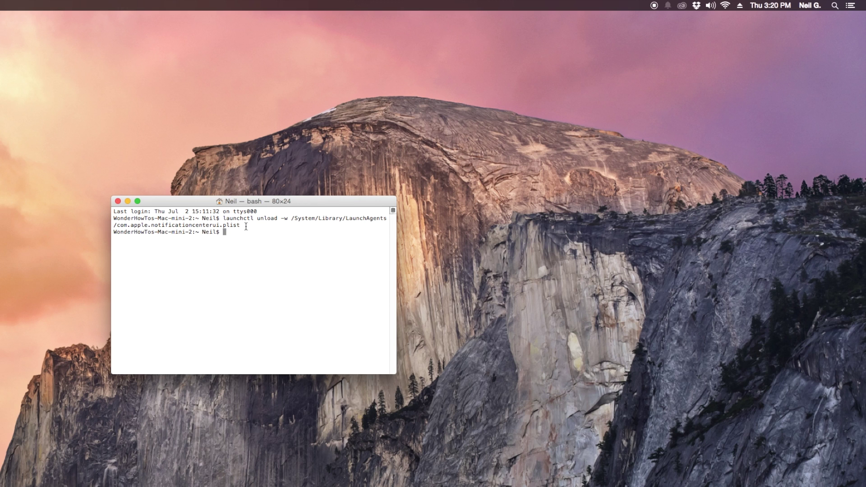
pyautogui.click(852, 5)
pyautogui.click(852, 5)
pyautogui.doubleClick(291, 220)
pyautogui.click(291, 221)
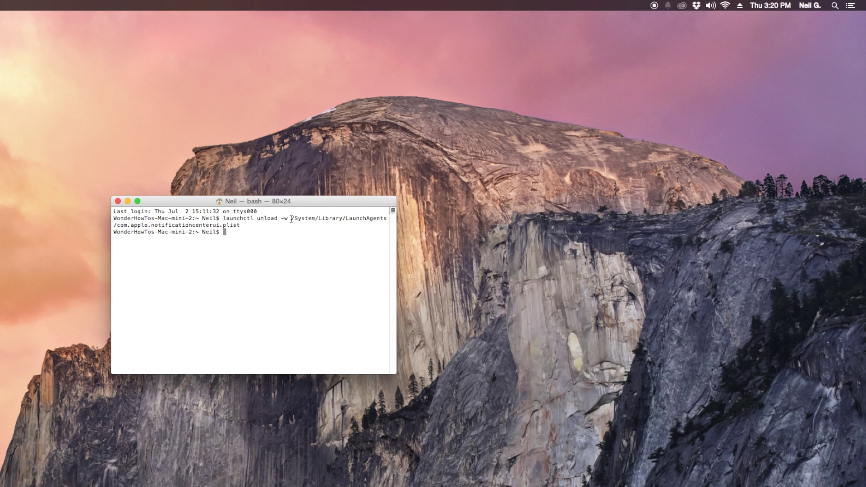